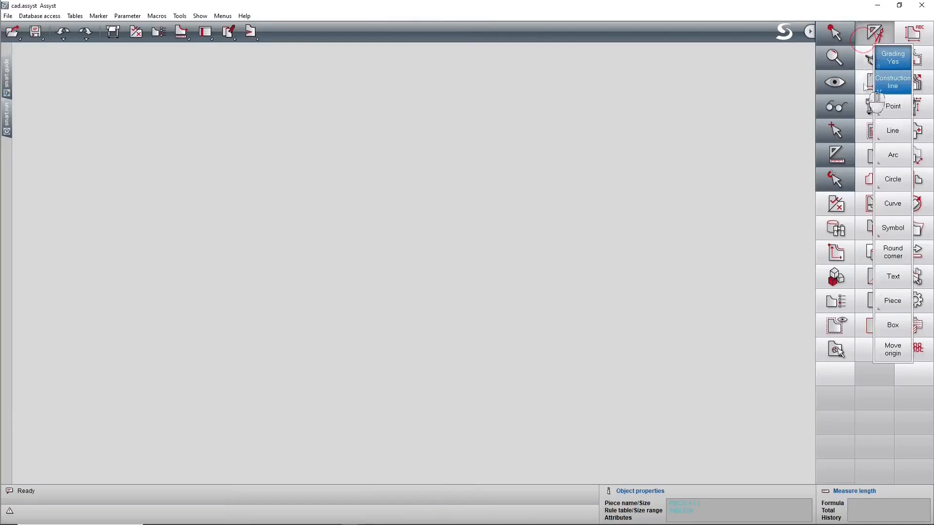
Step: Start a new piece from a rectangle, naming it "front" and giving it the individual color Aquamarine
click(886, 311)
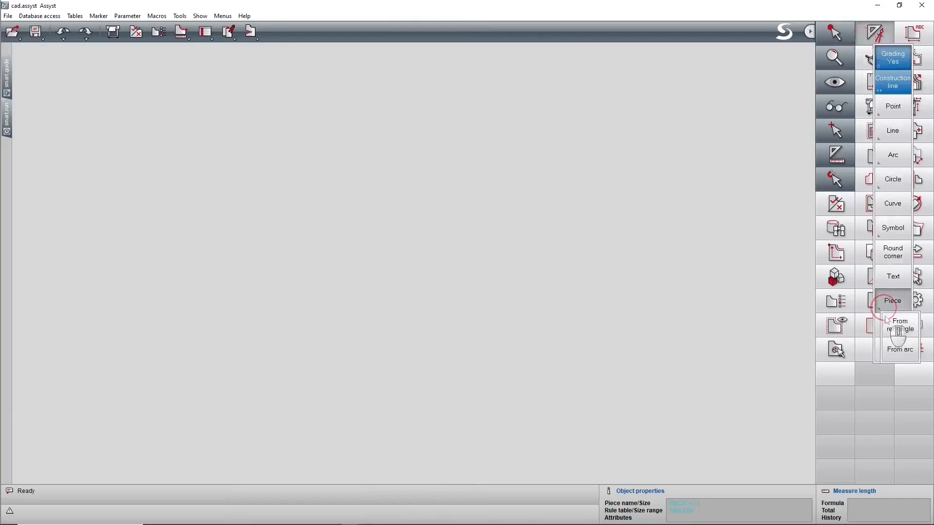
click(888, 334)
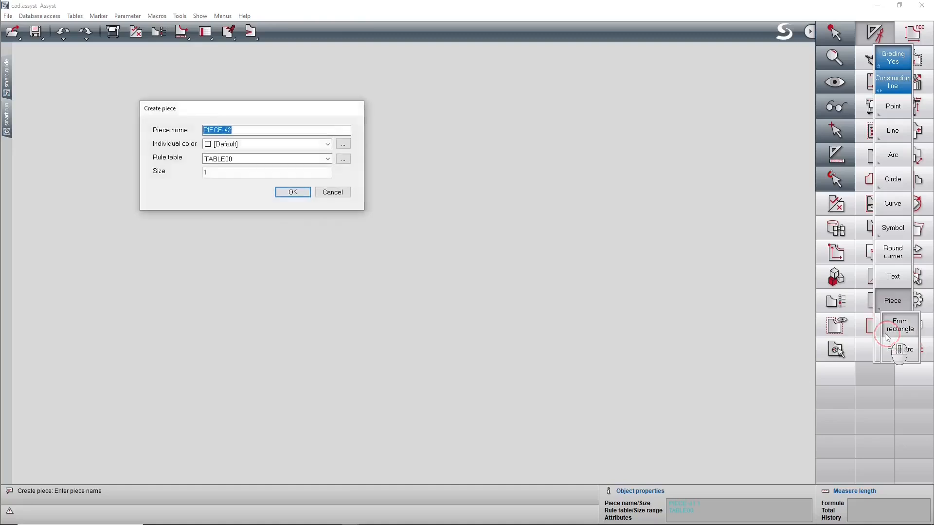
text(fr)
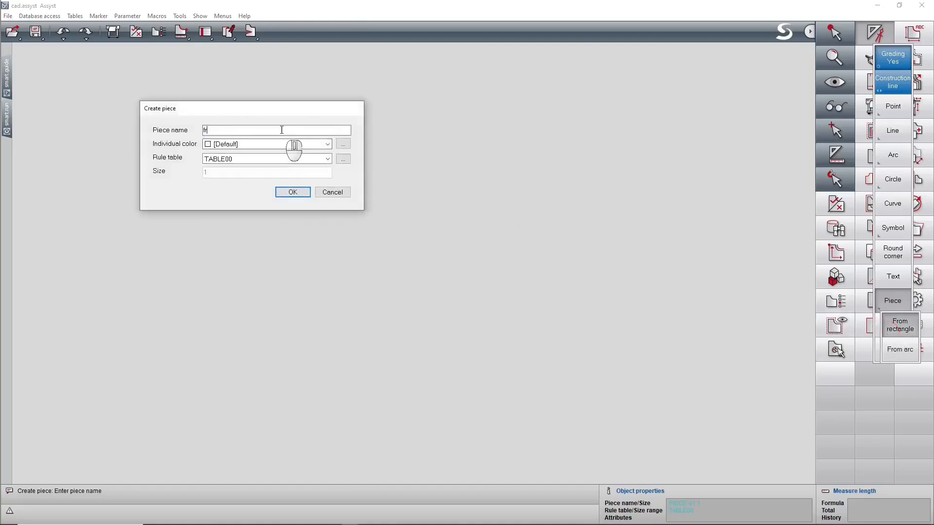
text(ont)
click(327, 144)
click(311, 207)
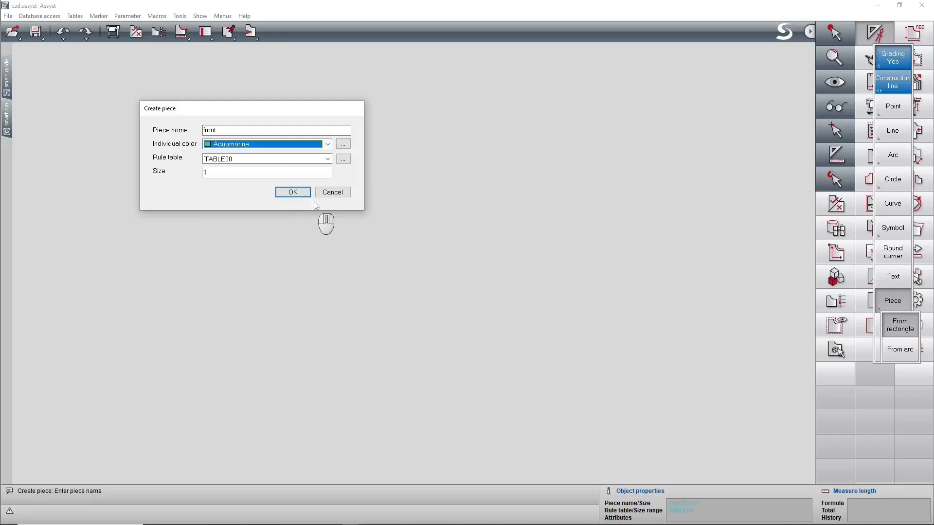
Step: Assign the AY-GT-DOB rule table from the graderules folder to the front piece and accept the piece settings
click(329, 159)
click(329, 160)
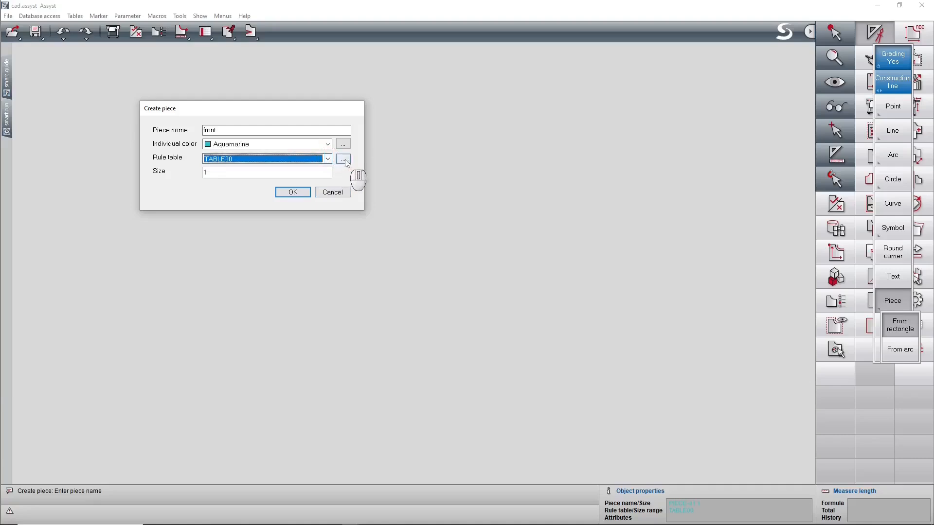
click(343, 160)
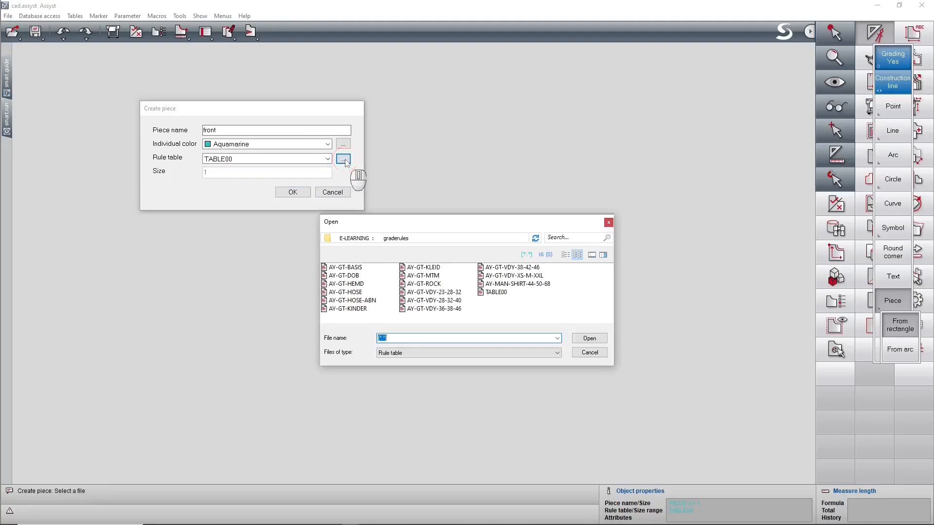
click(342, 274)
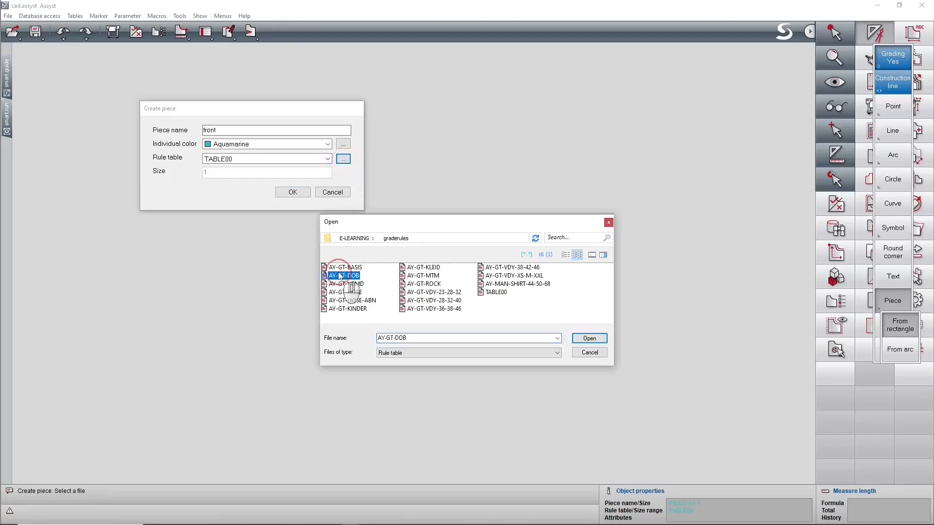
click(587, 339)
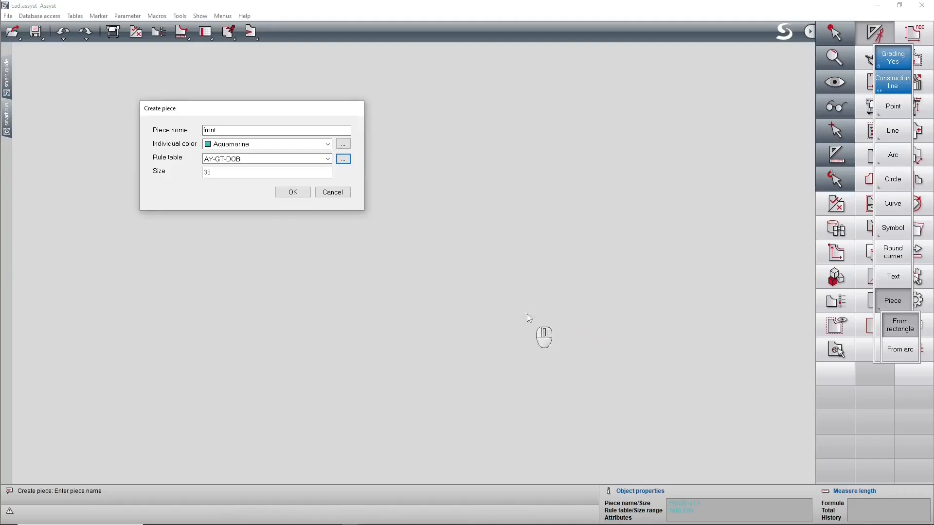
click(293, 192)
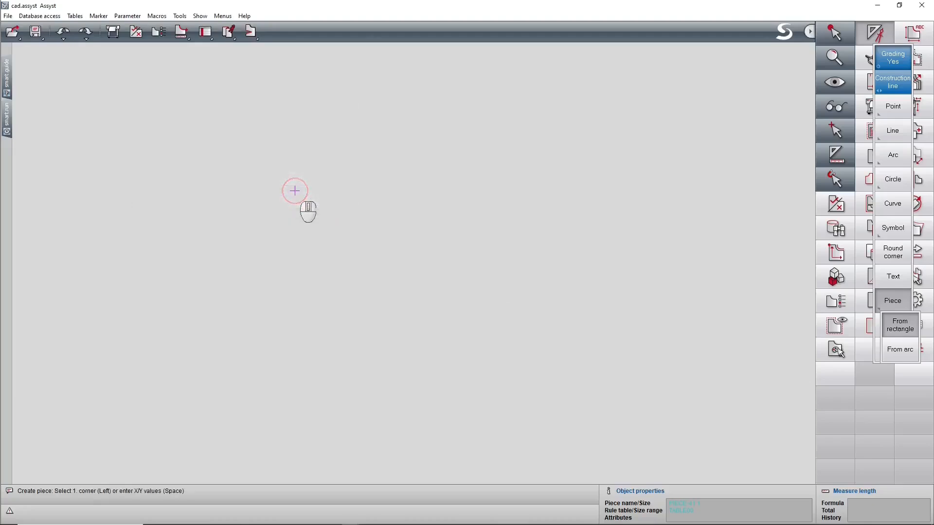
Step: Draw the front piece's rectangle from its upper-left corner with a delta X/Y of 24 -60 cm
click(150, 119)
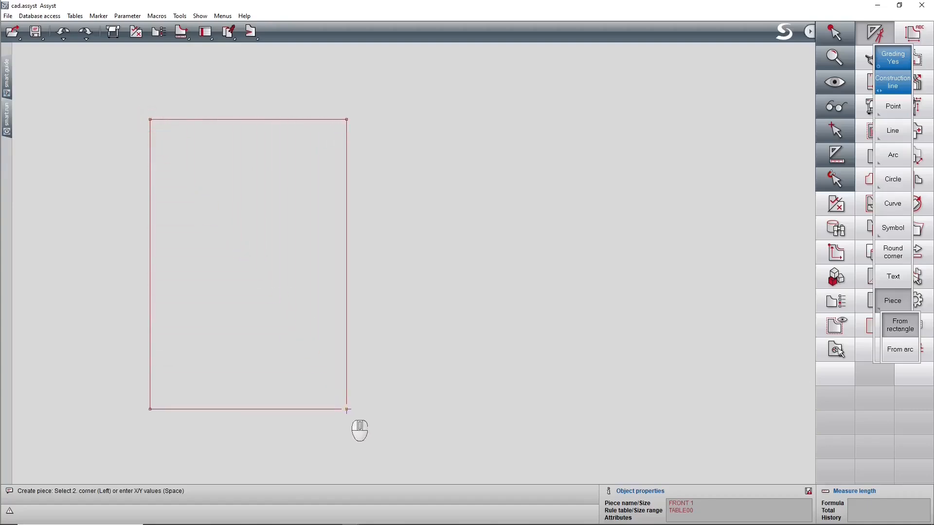
key(space)
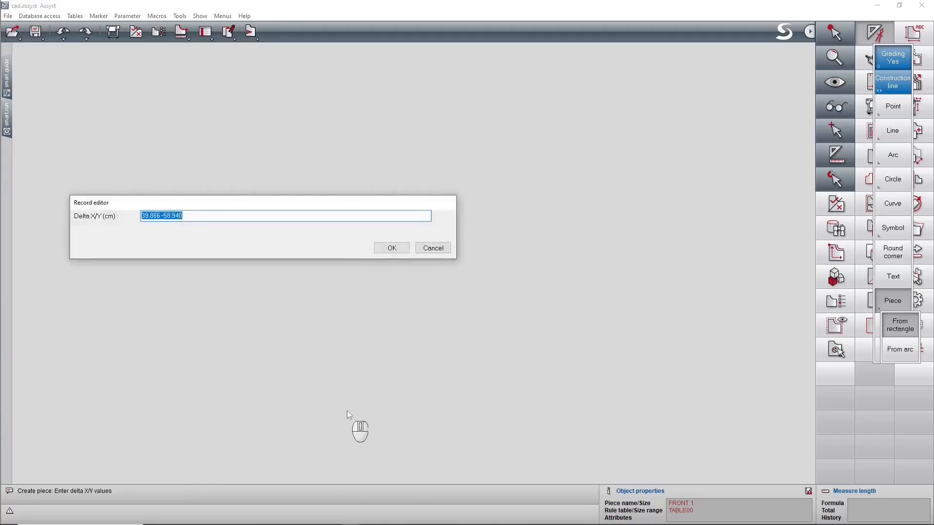
text(24 -60)
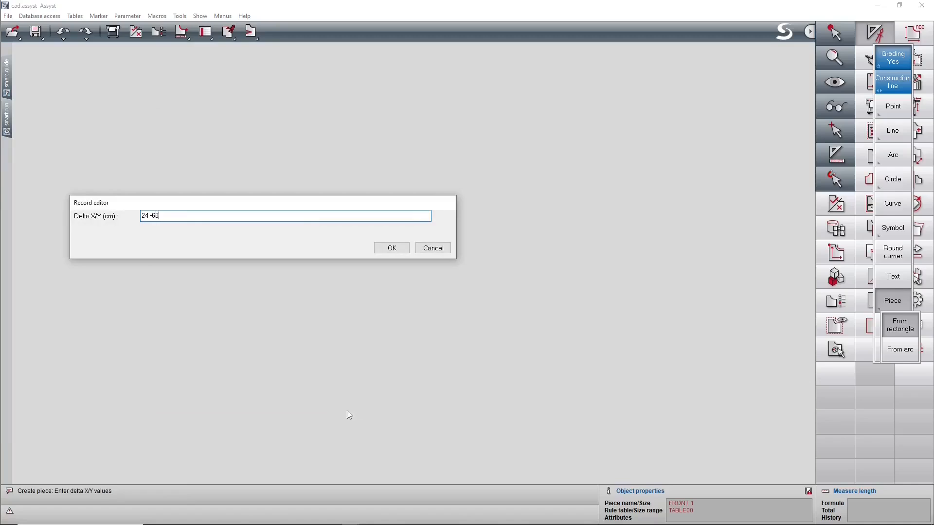
key(Return)
key(Return)
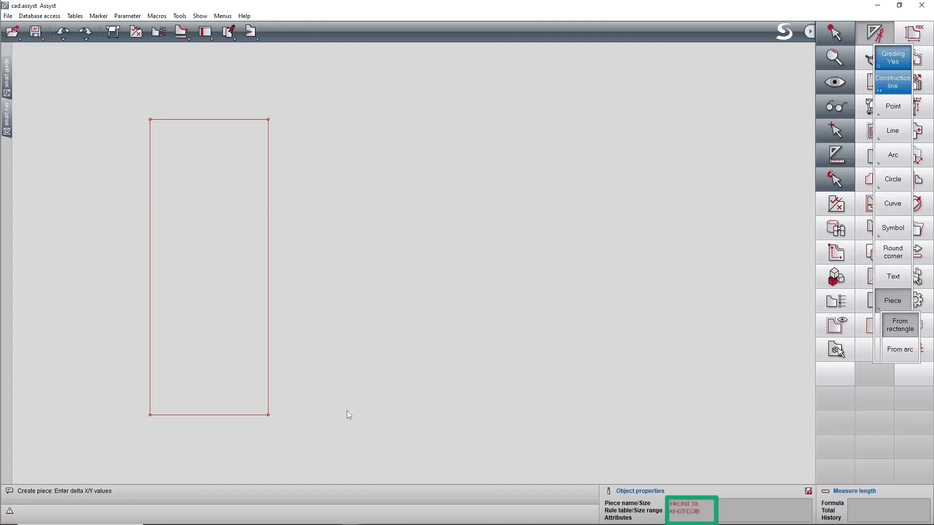
Step: Create a rectangular piece named "back" beside the front with a delta X/Y of 26 -60 cm
key(Return)
text(back)
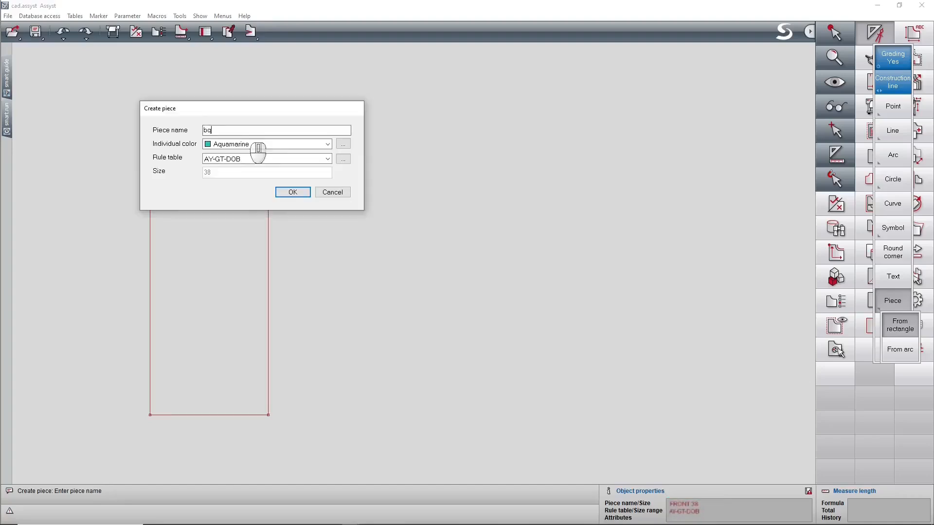
click(303, 193)
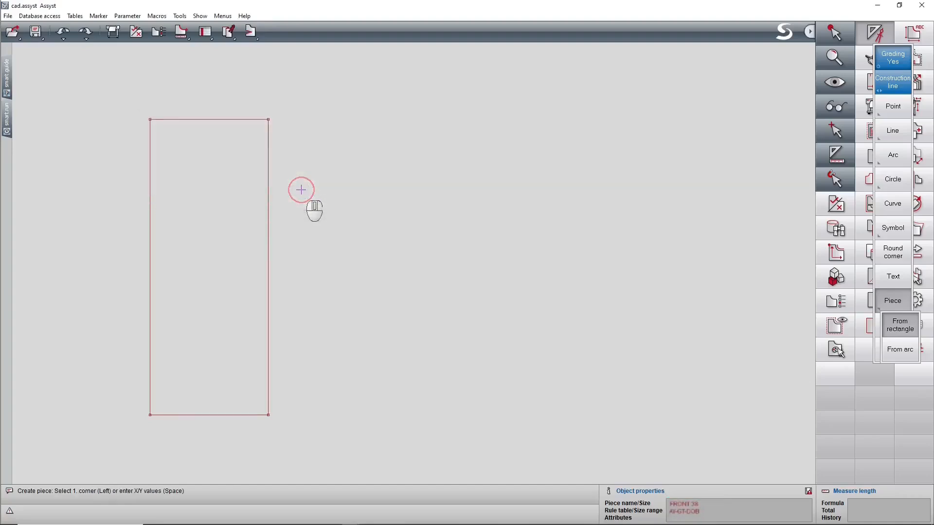
click(301, 119)
key(space)
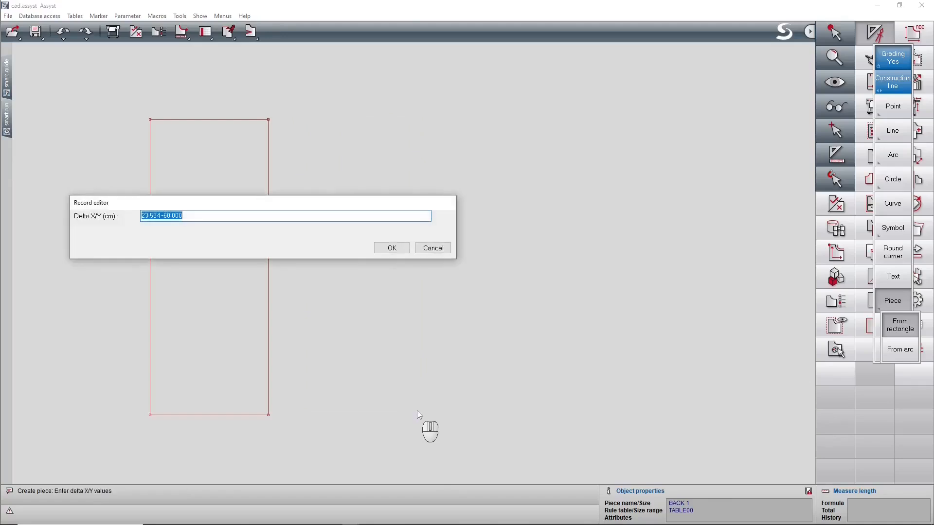
key(BackSpace)
text(26 -60)
click(398, 248)
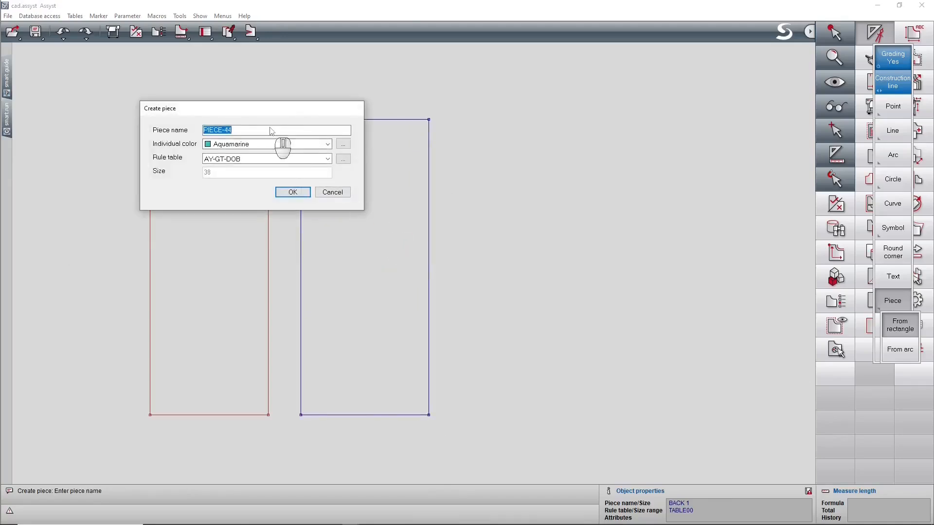
Step: Name the next rectangular piece "belt" and set its individual color to Blue
key(BackSpace)
text(belt)
click(329, 145)
scroll(333, 177, down, 2)
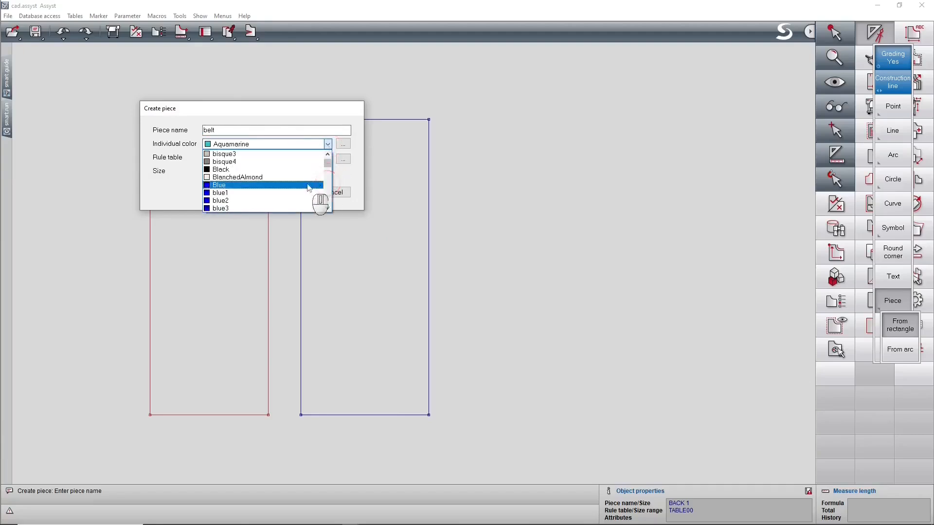
click(310, 185)
click(305, 189)
Step: Draw the belt rectangle beside the back piece with a delta X/Y of 104 -6 cm and end piece creation
click(460, 120)
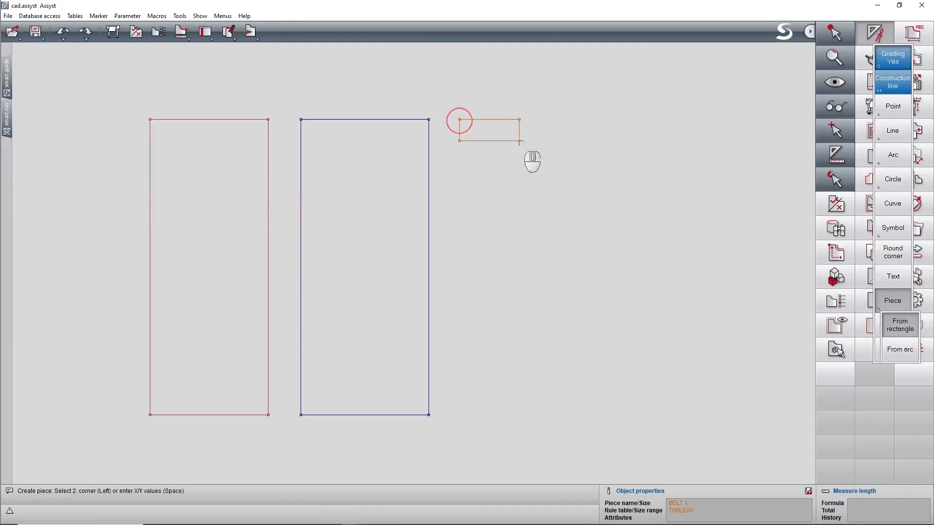
key(space)
text(164 -6)
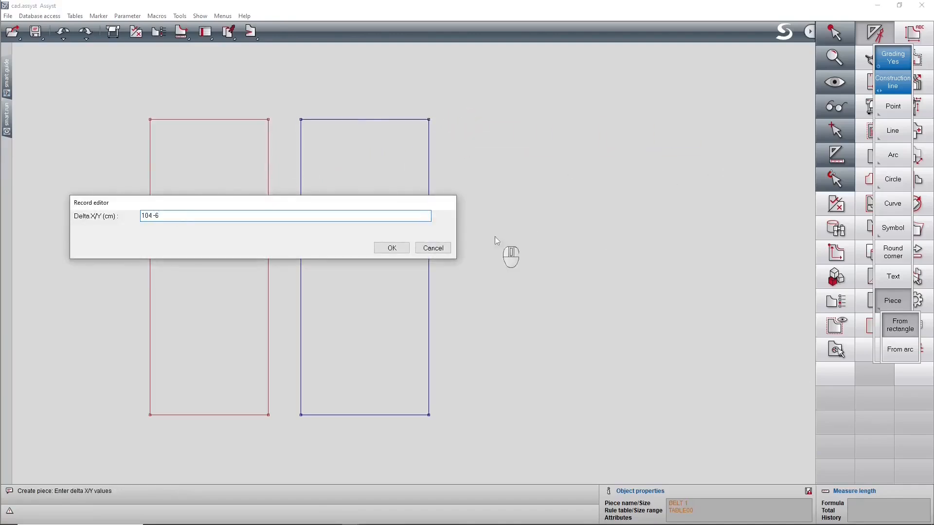
click(403, 250)
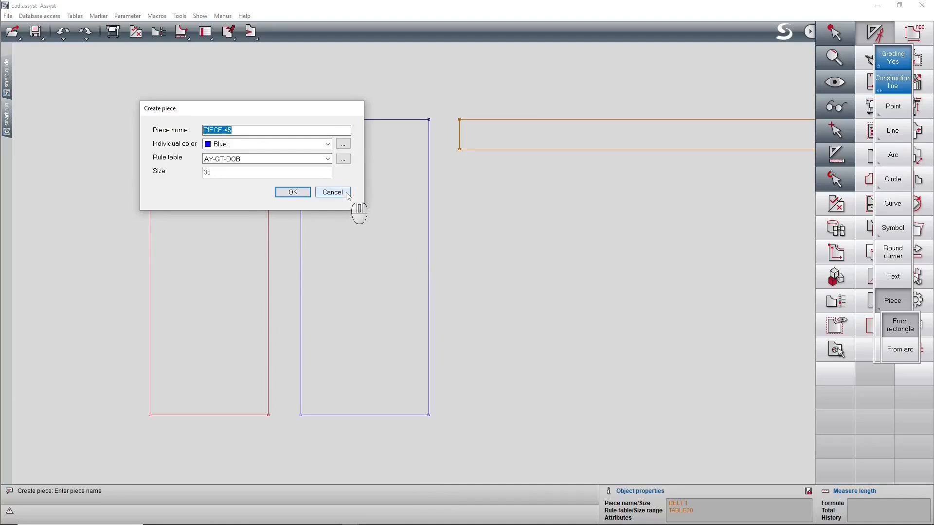
key(Escape)
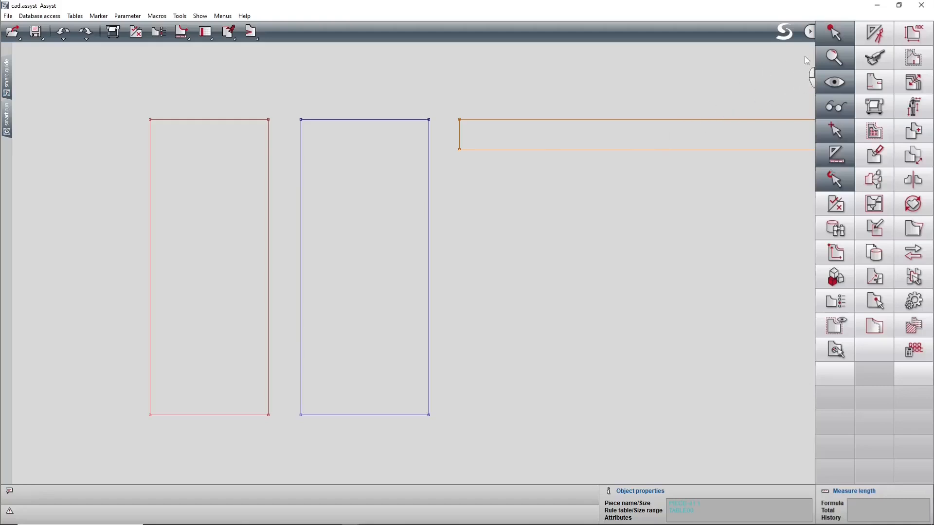
Step: Switch the Piece color display setting so that all pieces are drawn in their individual colors
click(834, 57)
click(860, 299)
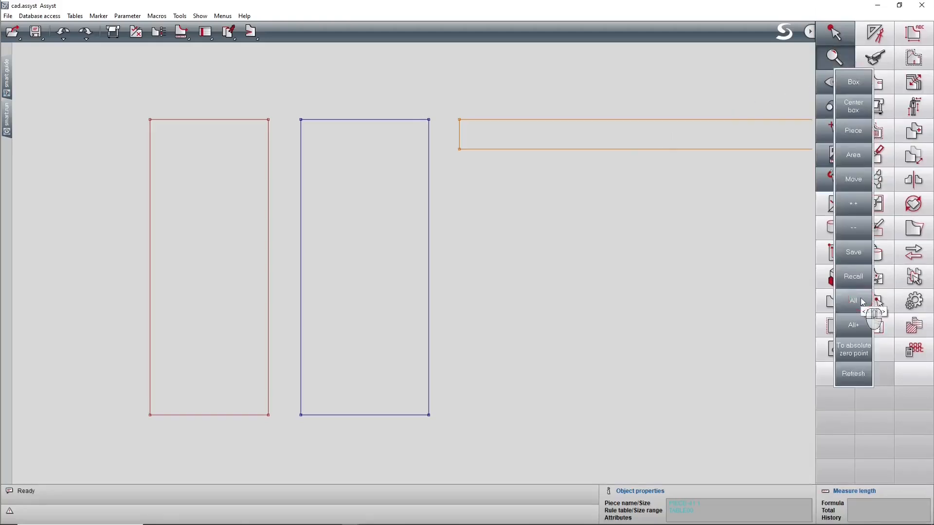
key(a)
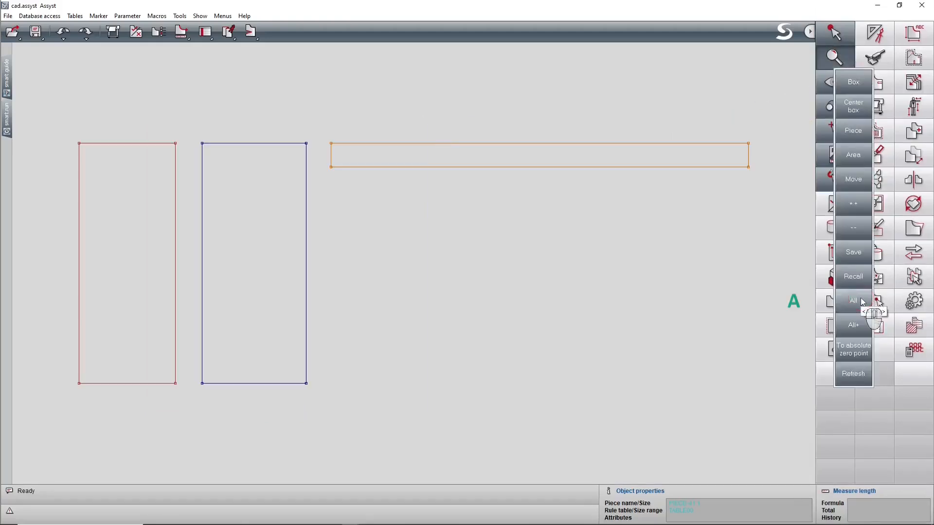
click(821, 109)
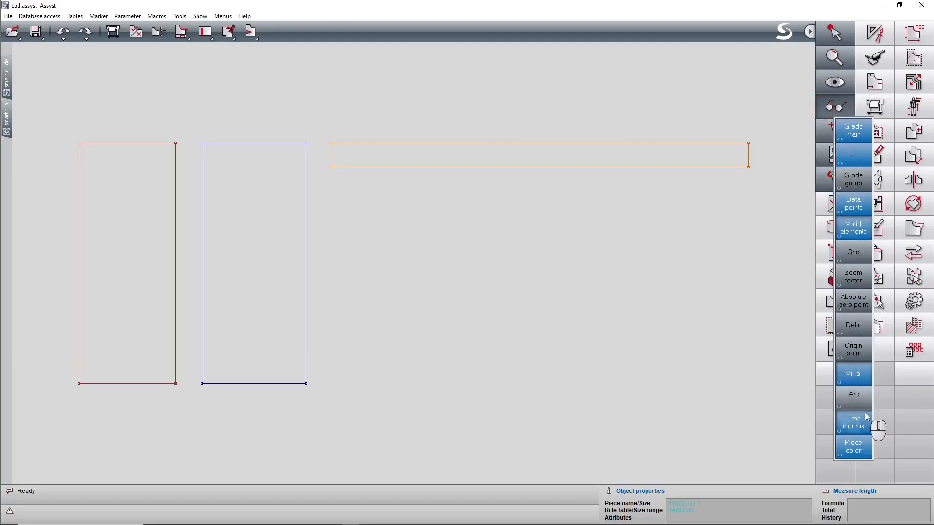
click(854, 447)
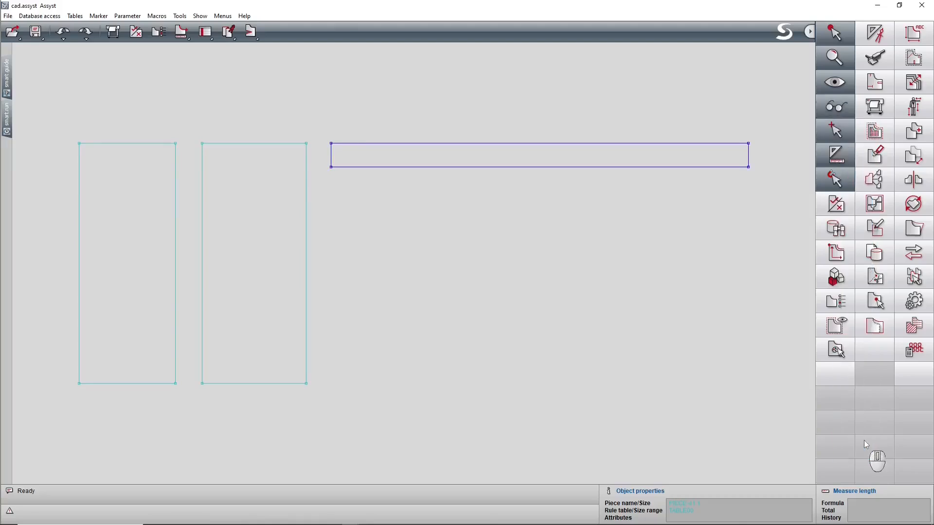
Step: Start a new piece from an arc and name it "skirt"
click(873, 49)
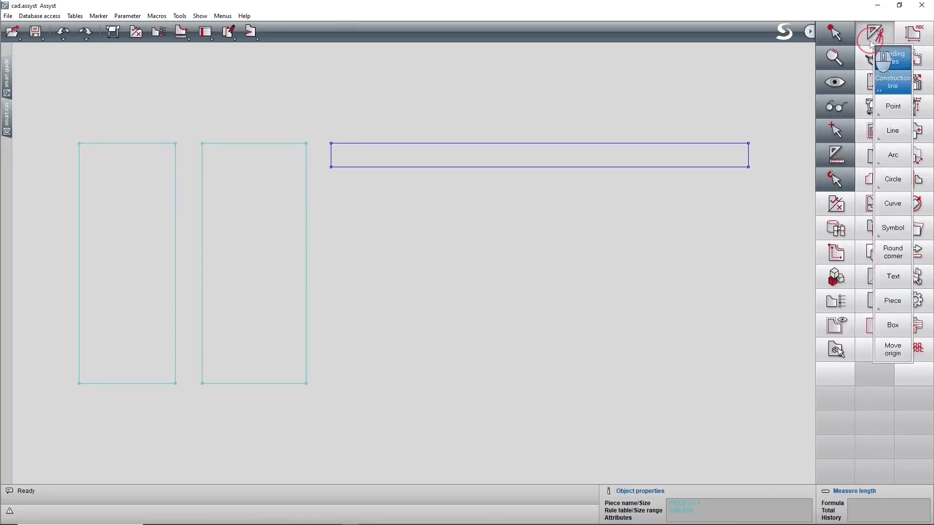
click(888, 306)
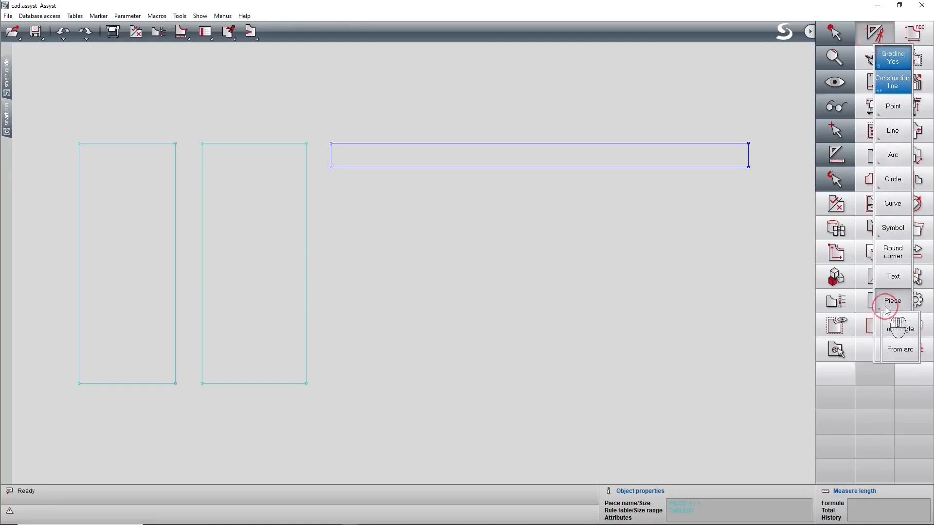
click(891, 360)
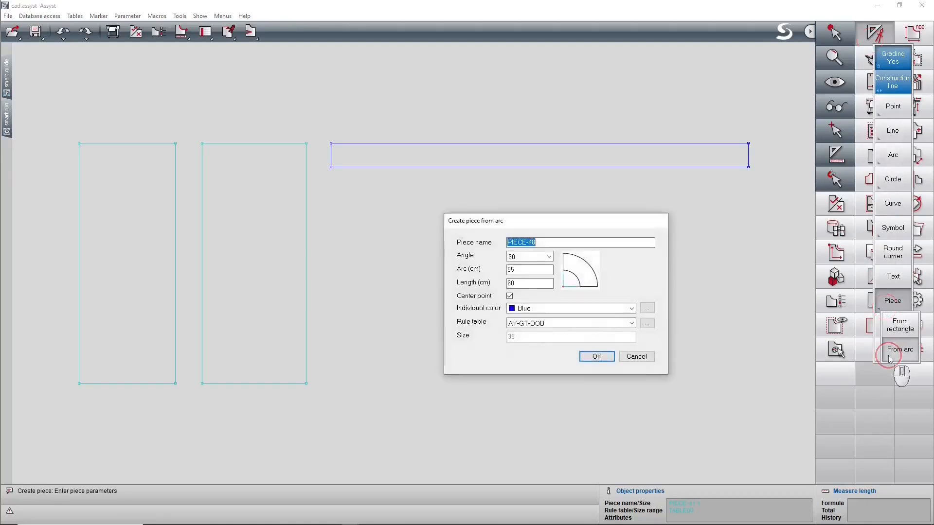
text(skirt)
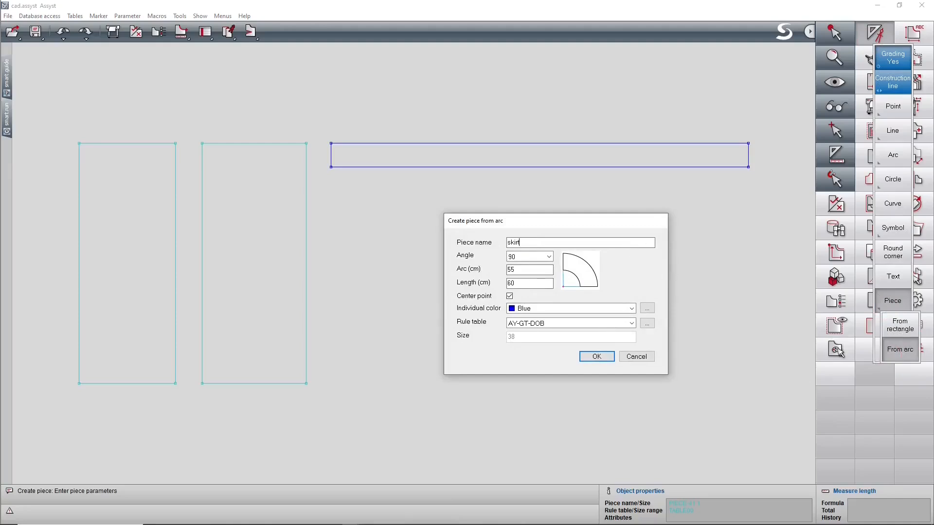
Step: Try the 45 and 180 degree angles for the skirt piece and set the angle back to 90
click(549, 256)
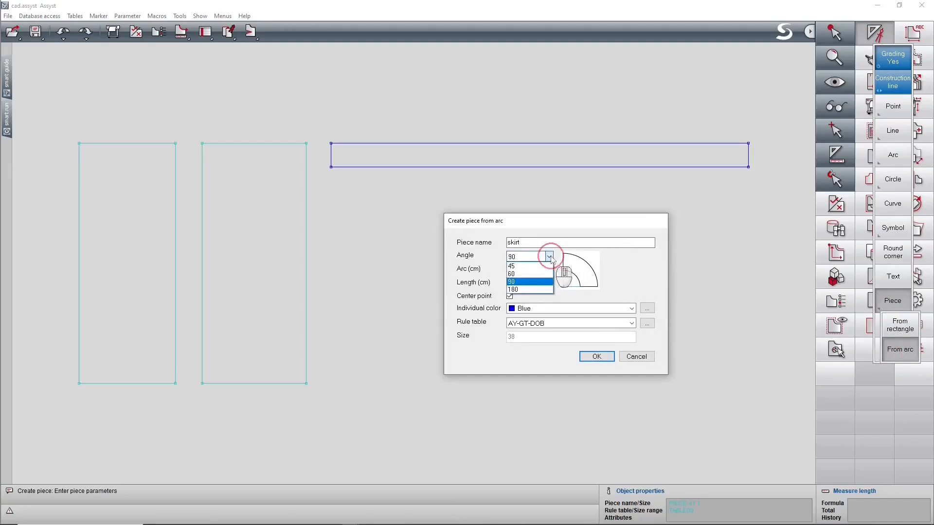
click(530, 266)
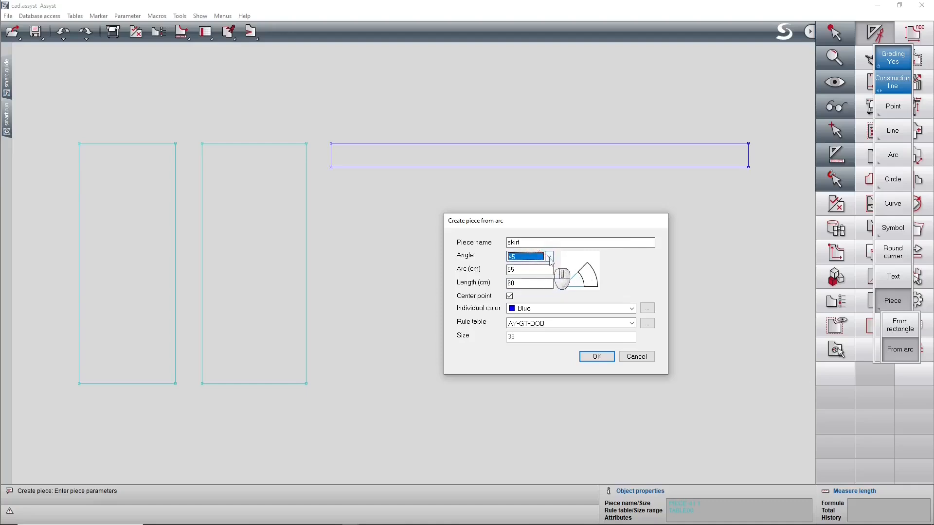
click(549, 257)
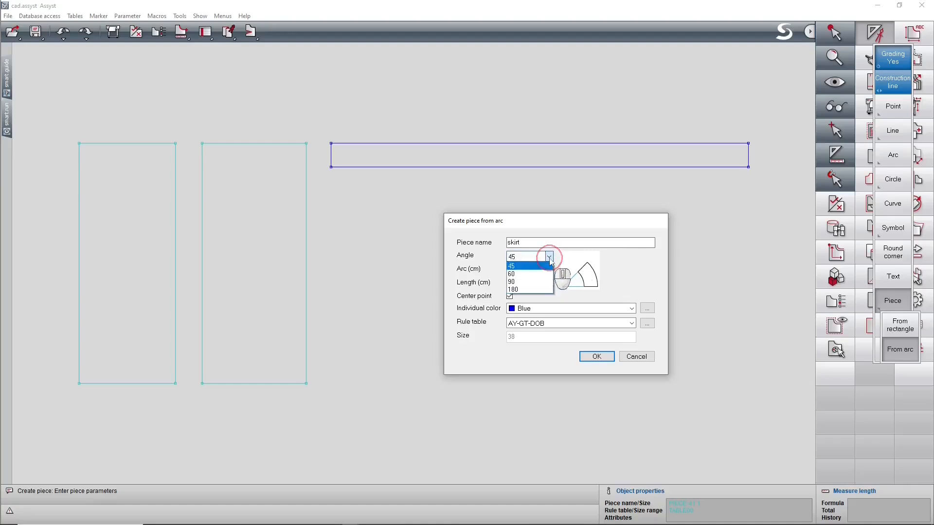
click(546, 289)
click(549, 257)
click(545, 281)
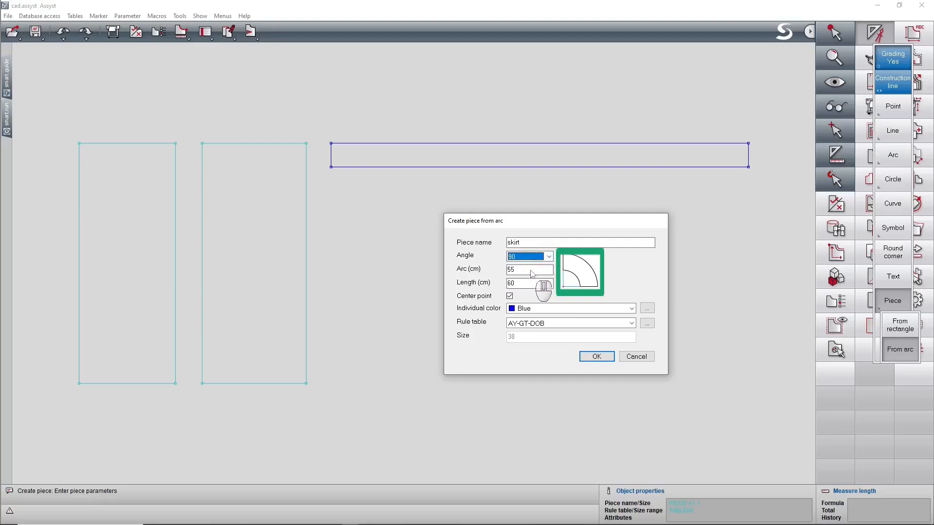
Step: Set the skirt piece's arc to 50 cm and its length to 40 cm, with the center point included
double_click(508, 269)
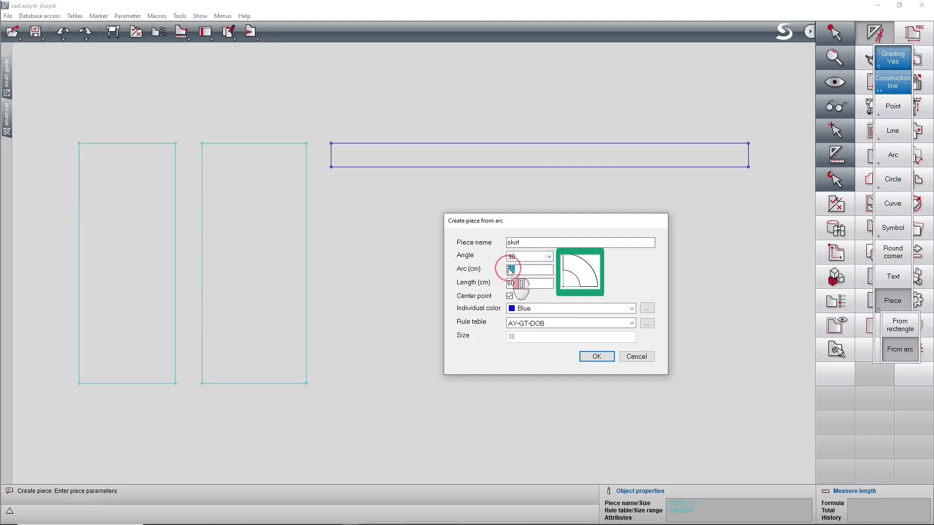
text(50)
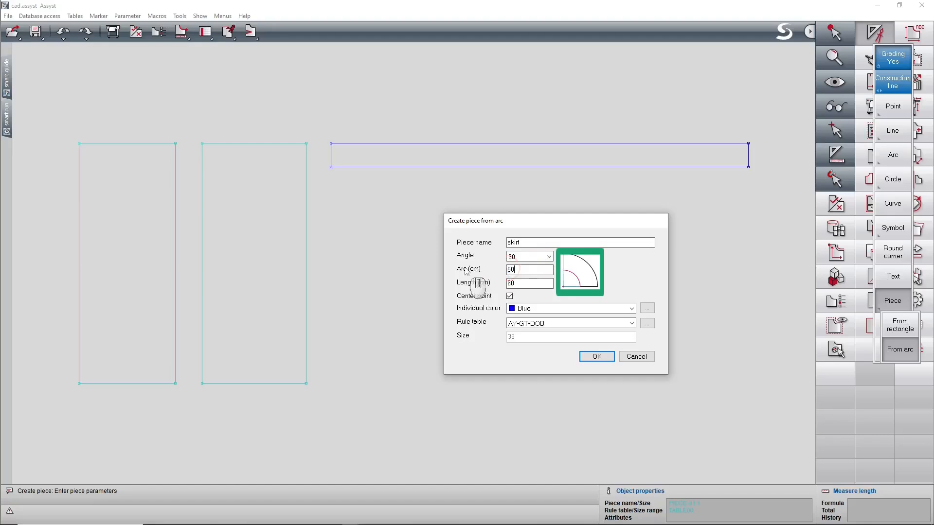
double_click(507, 284)
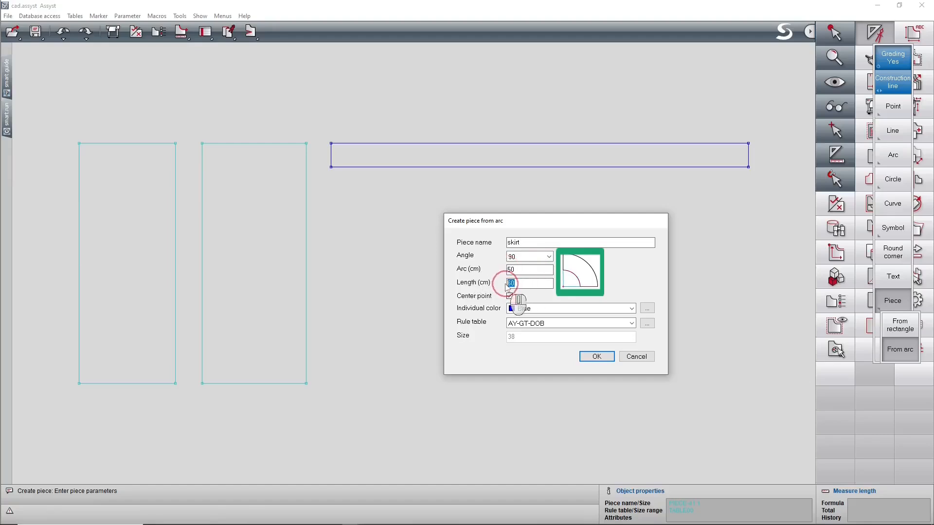
text(40)
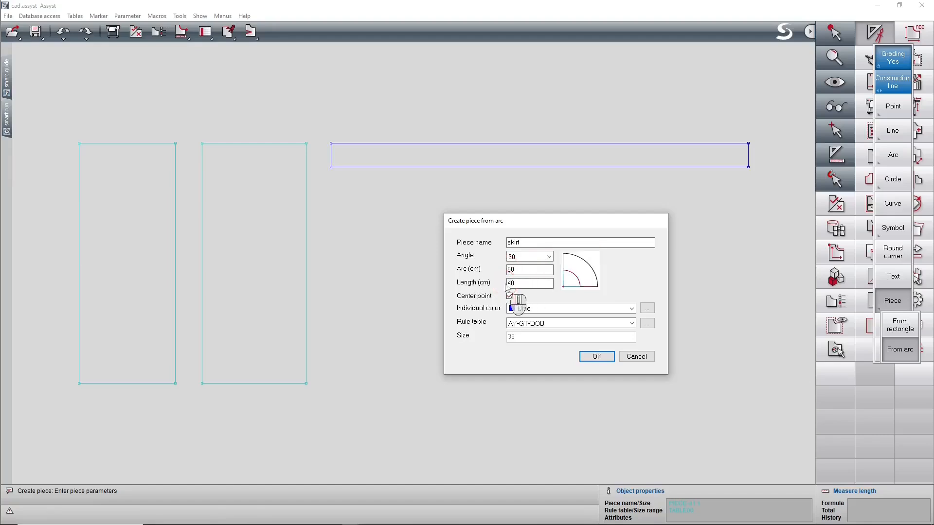
click(510, 296)
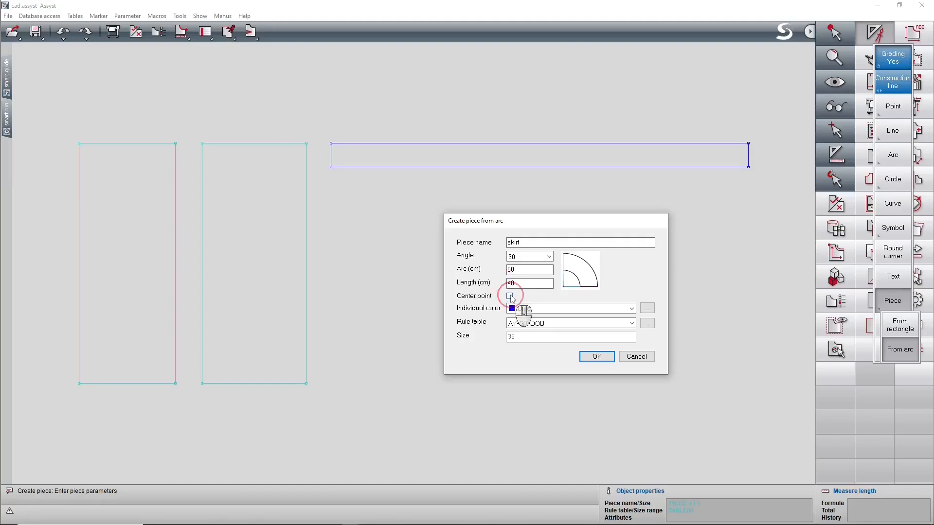
click(510, 296)
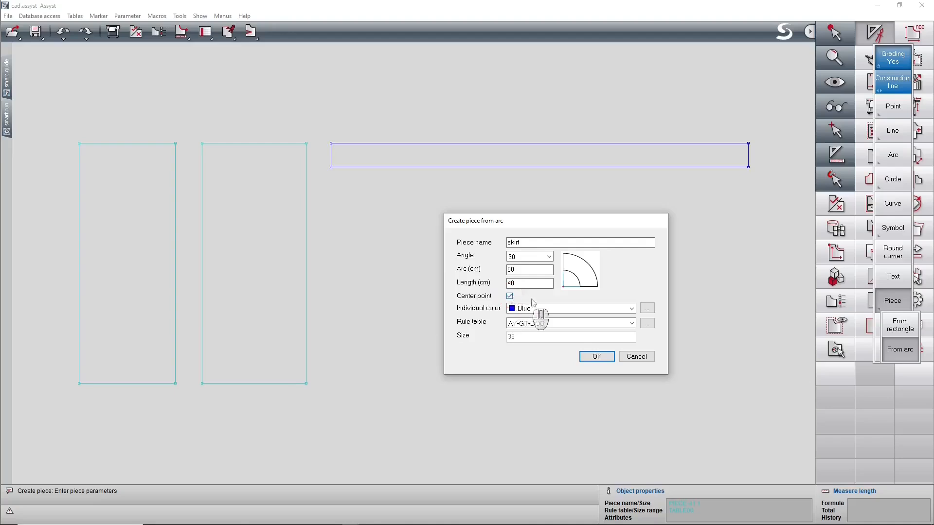
Step: Assign the individual color brown1 to the skirt piece and place it to the right of the belt, then end piece creation
click(631, 309)
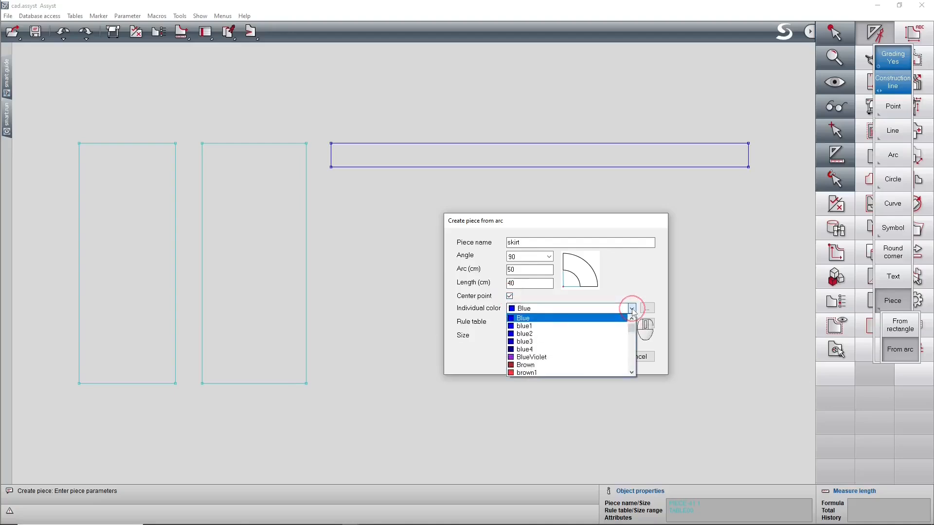
click(611, 373)
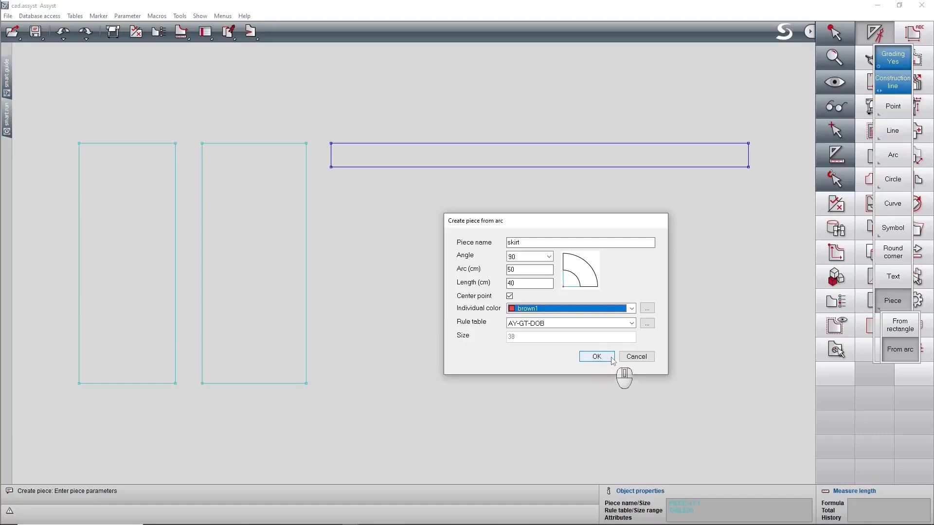
click(612, 360)
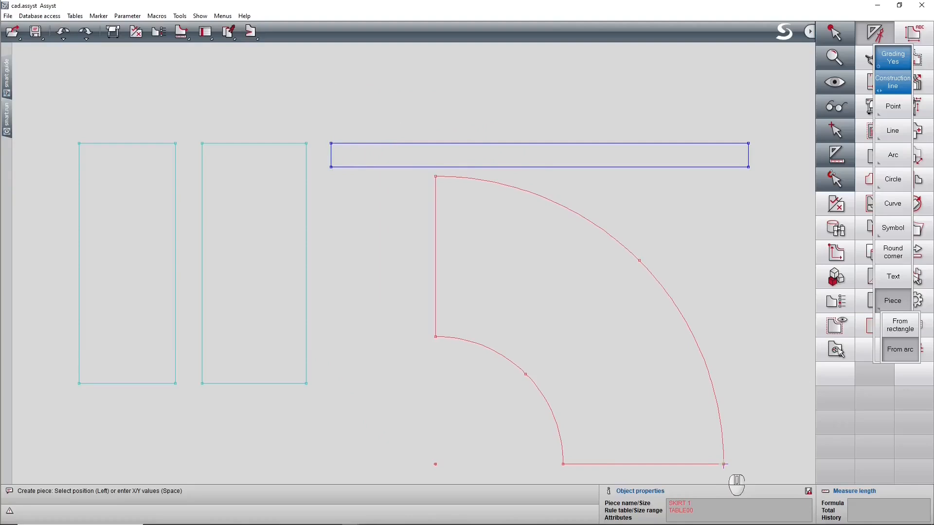
key(minus)
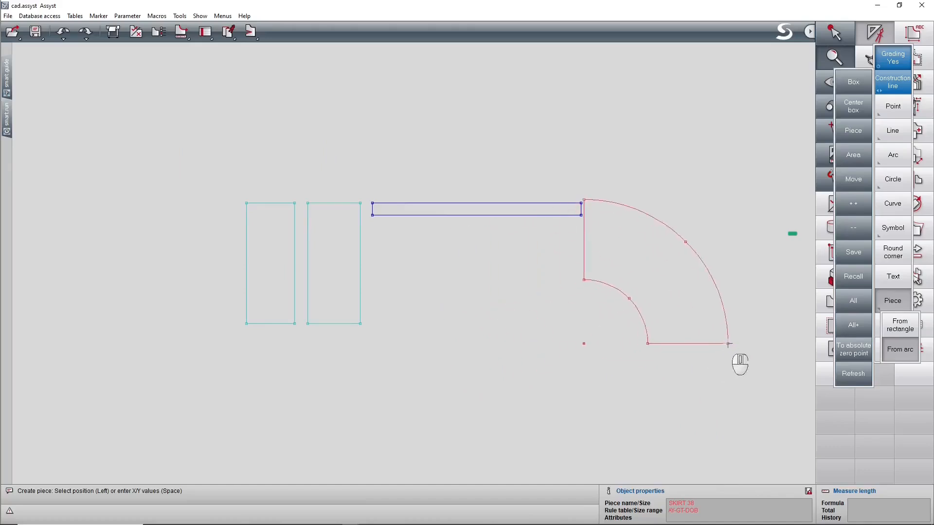
click(751, 346)
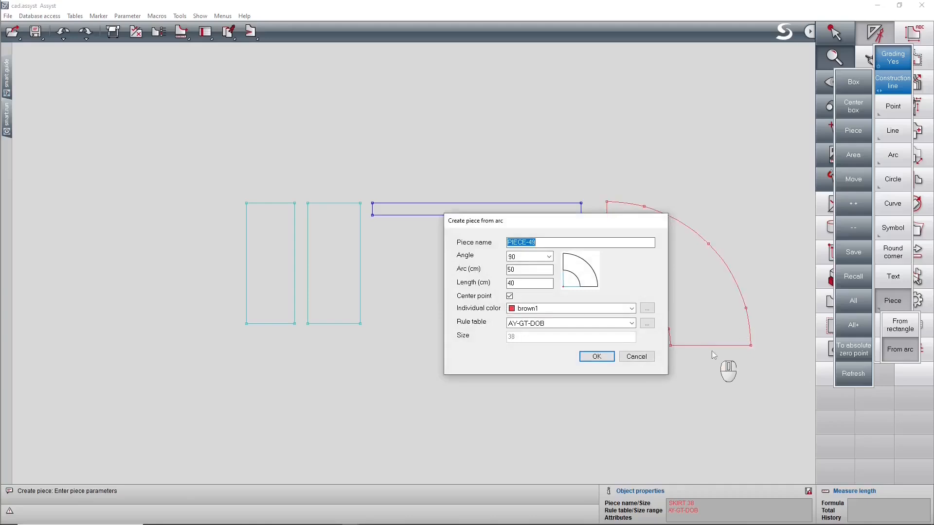
click(653, 357)
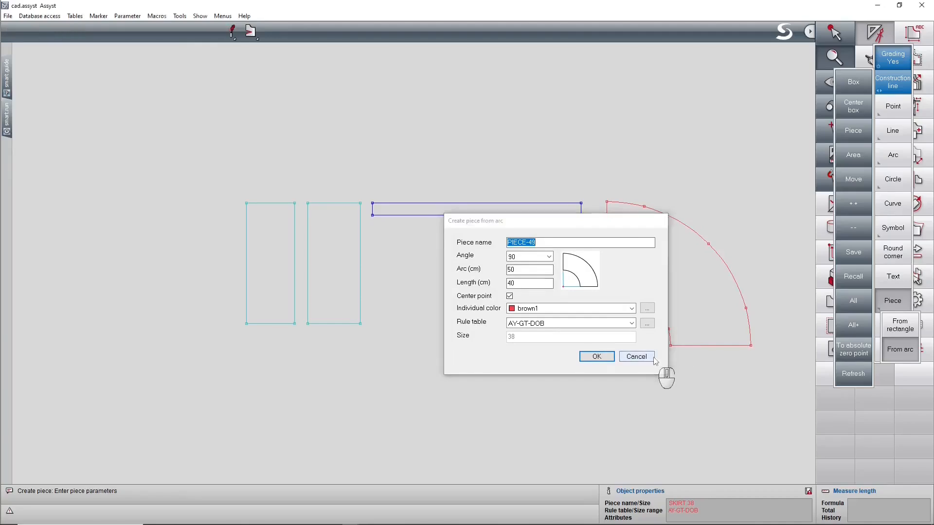
key(Escape)
click(653, 358)
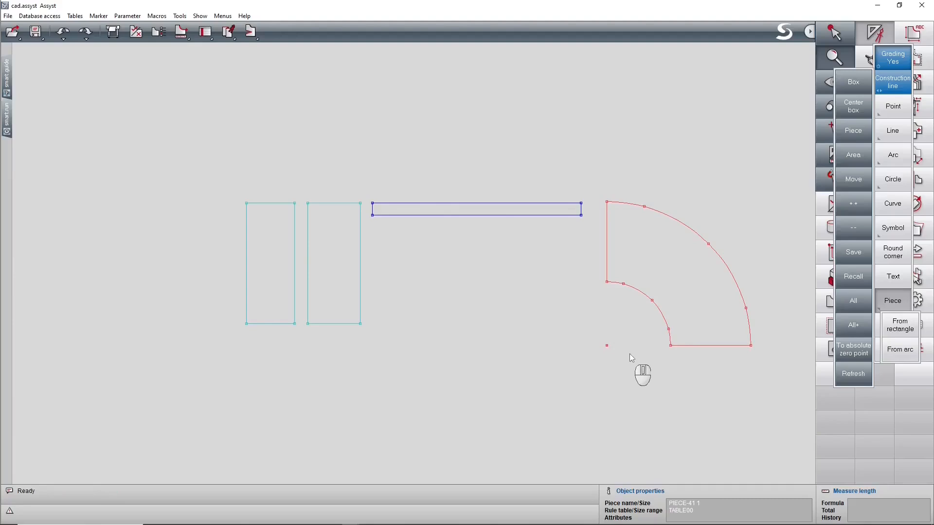
right_click(614, 353)
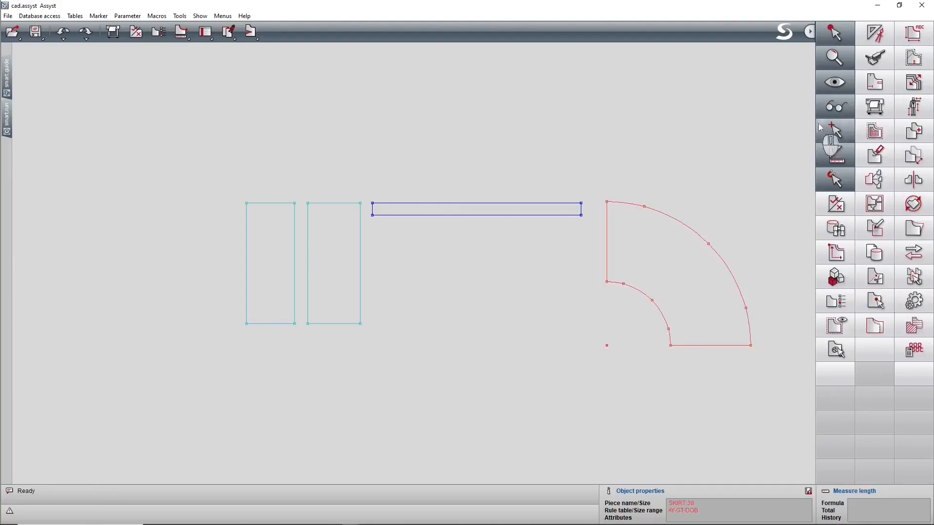
Step: Switch the display setting from Individual color to Piece color for all pieces
click(837, 108)
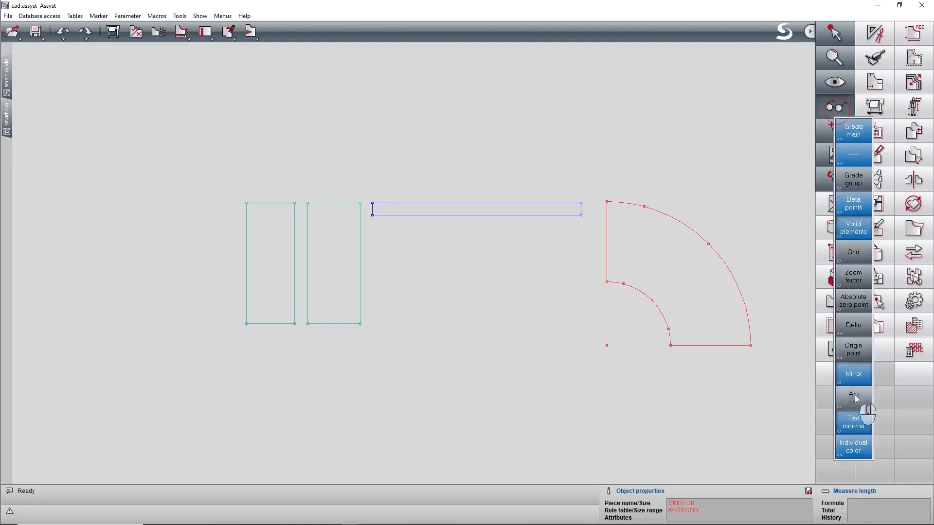
click(866, 457)
click(866, 457)
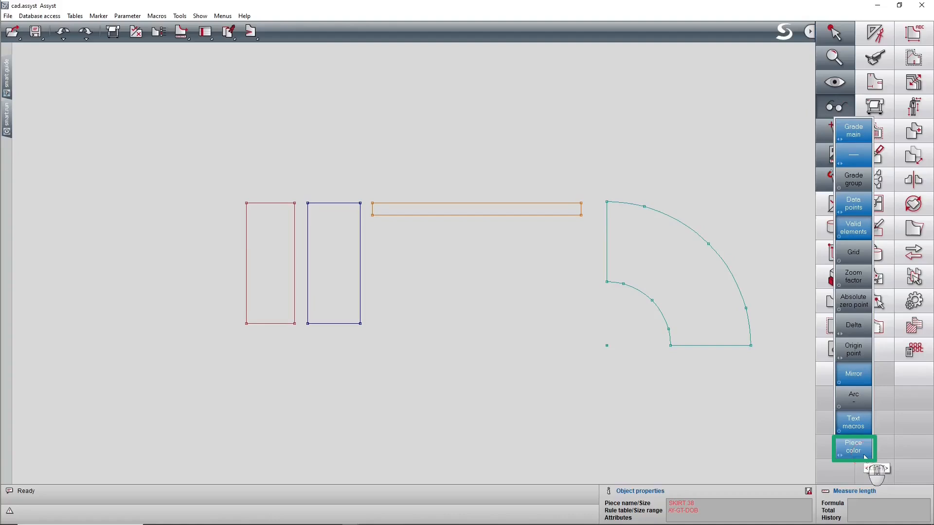